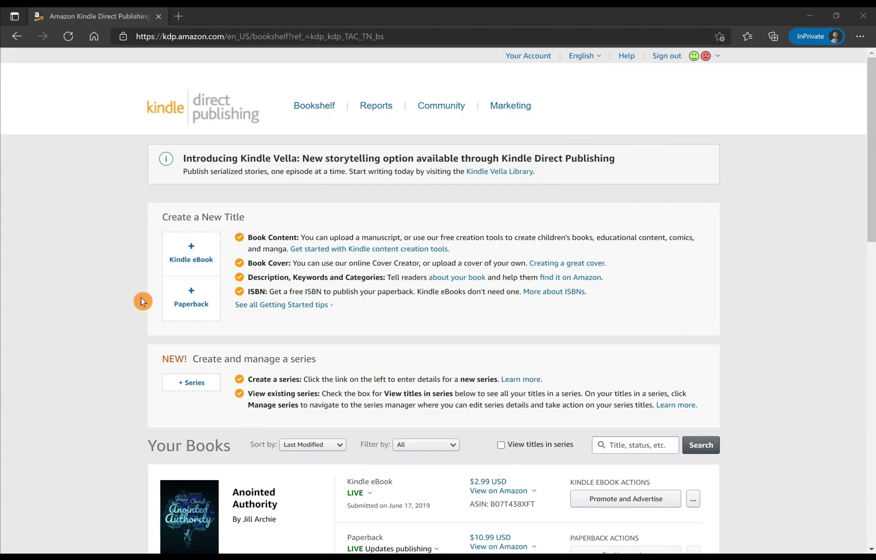
- Start a new paperback draft and enter the title TEST
{"action": "left_click", "coordinate": [189, 297]}
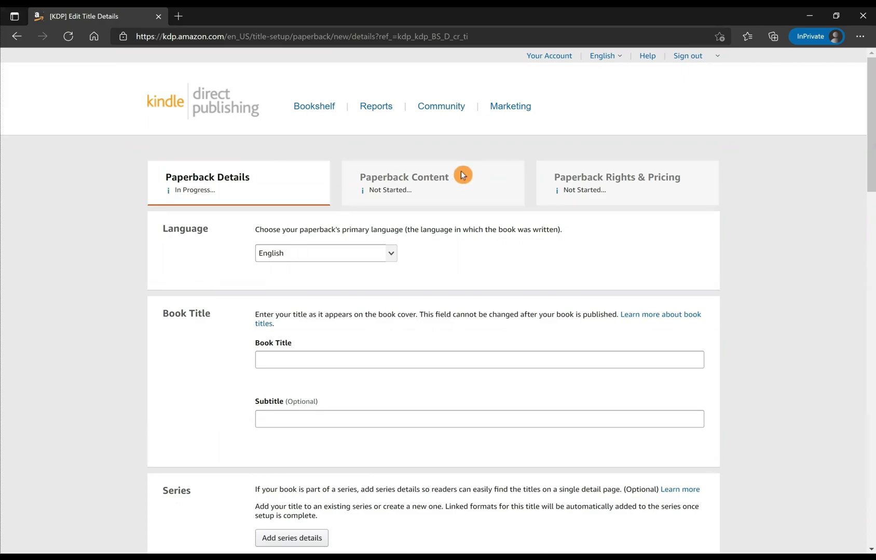
{"action": "left_click", "coordinate": [278, 358]}
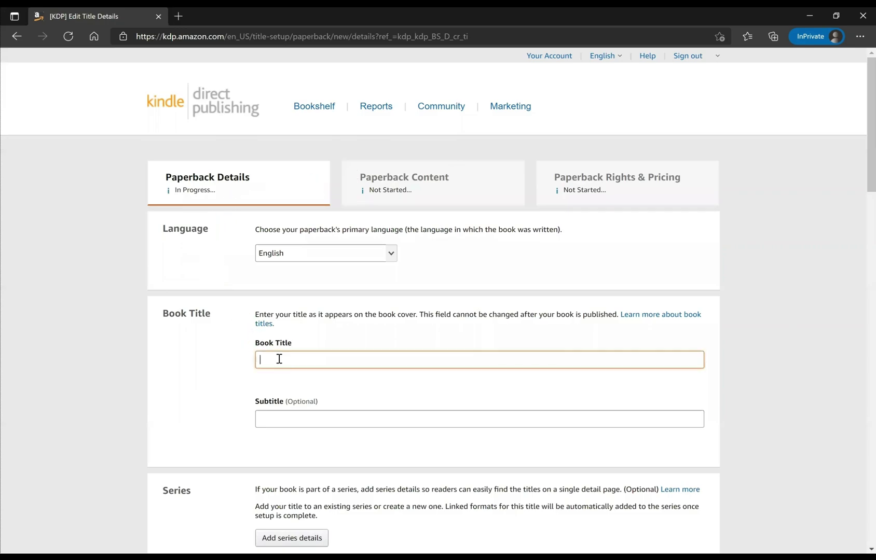
{"action": "left_click", "coordinate": [256, 338]}
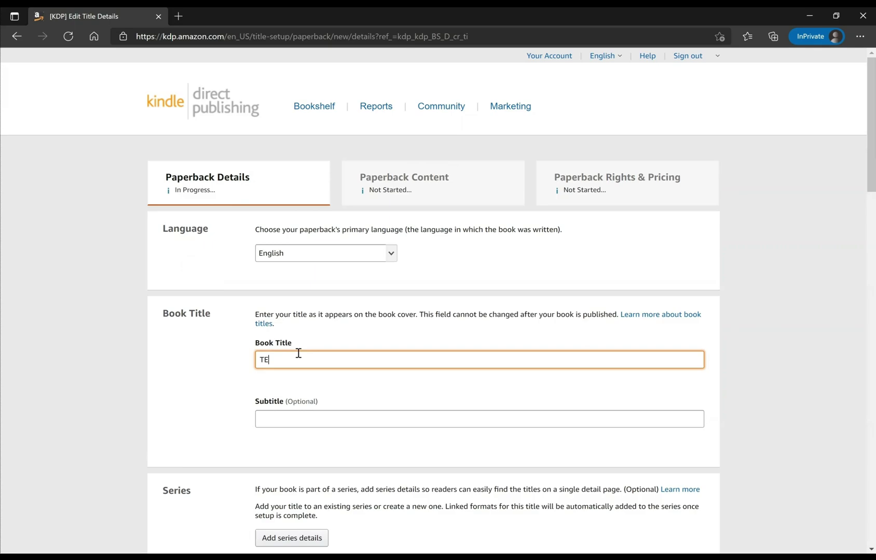
{"action": "scroll", "coordinate": [299, 353], "scroll_direction": "down", "scroll_amount": 9}
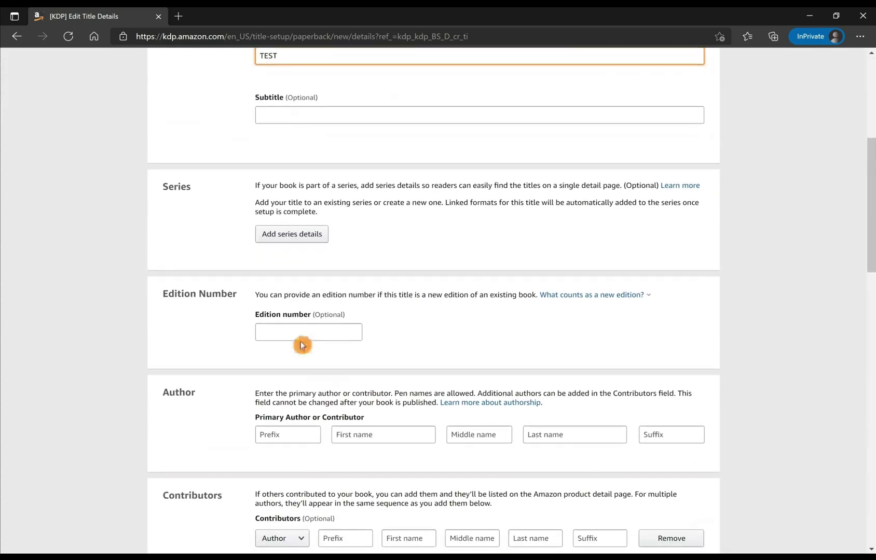
- Fill in the author's first and last name and a description 'D'
{"action": "left_click", "coordinate": [373, 286]}
{"action": "left_click", "coordinate": [385, 320]}
{"action": "left_click", "coordinate": [594, 281]}
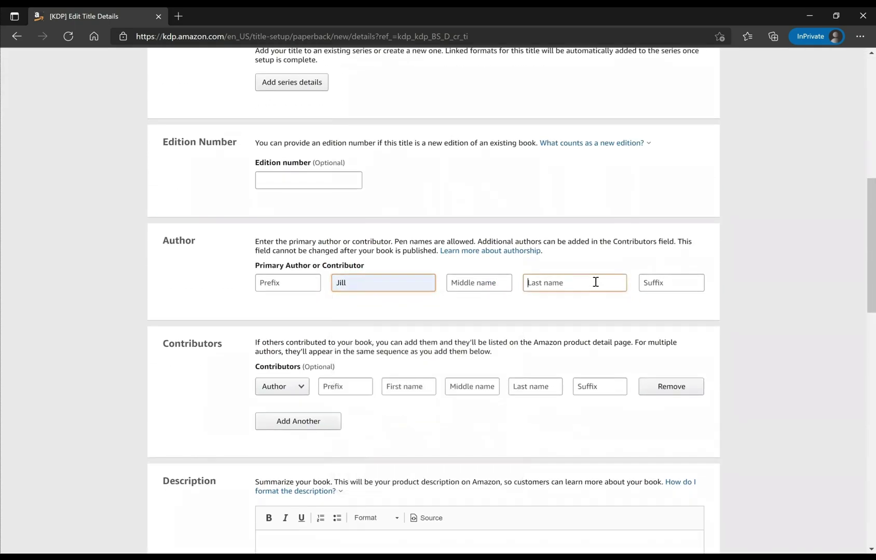
{"action": "type", "text": "ARCHIE"}
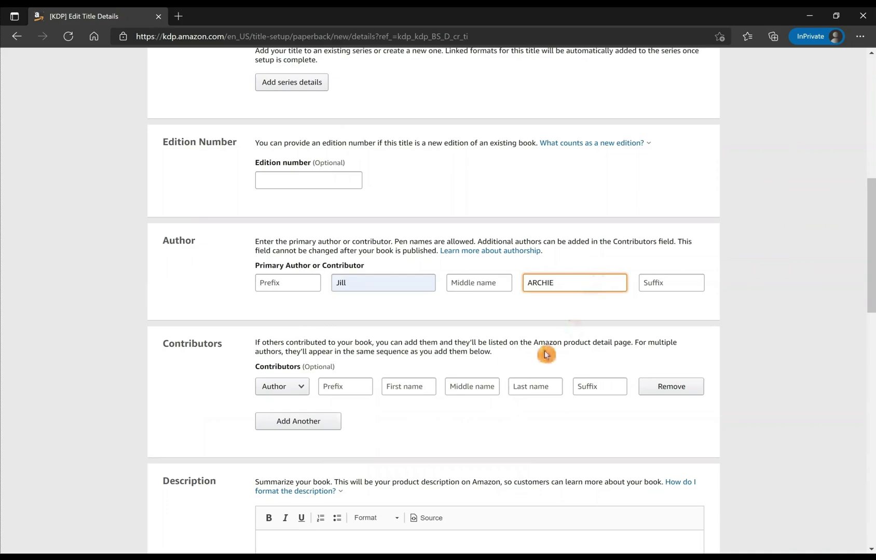
{"action": "scroll", "coordinate": [547, 351], "scroll_direction": "down", "scroll_amount": 3}
{"action": "left_click", "coordinate": [363, 393]}
{"action": "type", "text": "DESCRIPTION"}
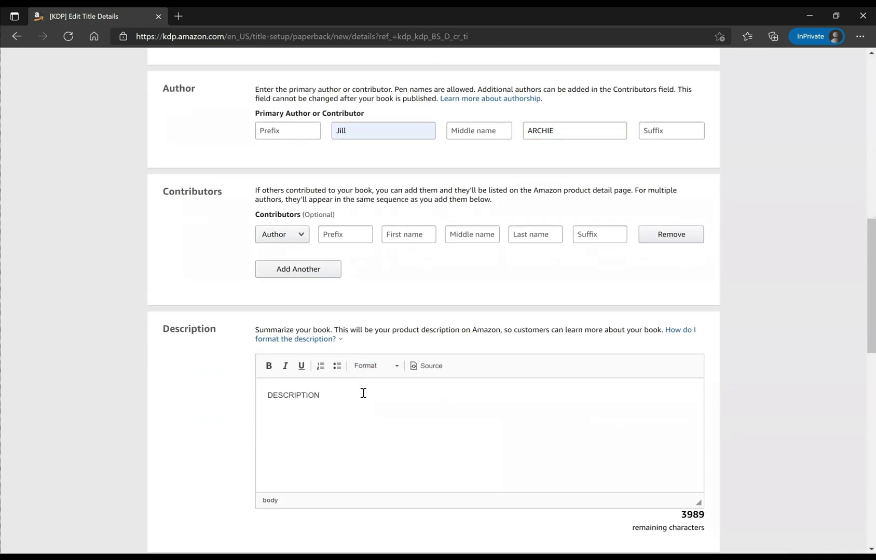
- Declare publishing rights, set category Fiction > General, mark no adult content, and save
{"action": "scroll", "coordinate": [363, 393], "scroll_direction": "down", "scroll_amount": 6}
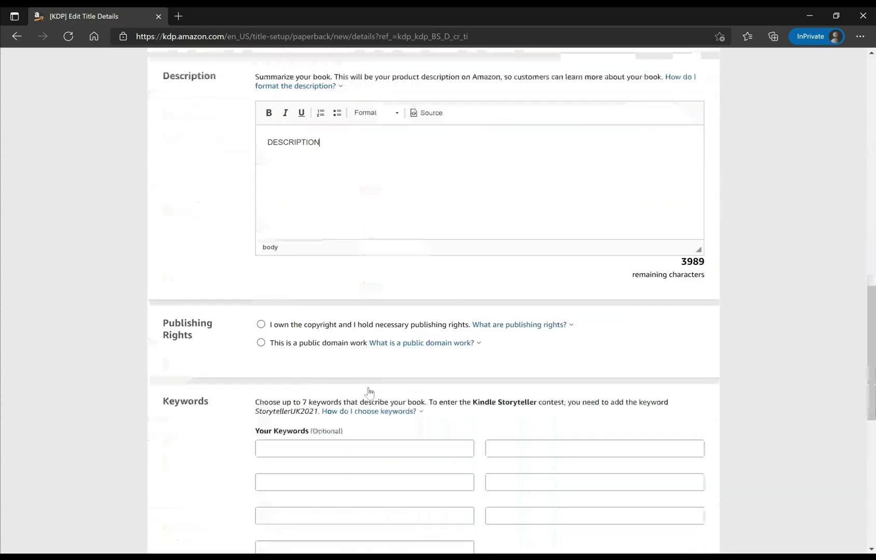
{"action": "left_click", "coordinate": [261, 275]}
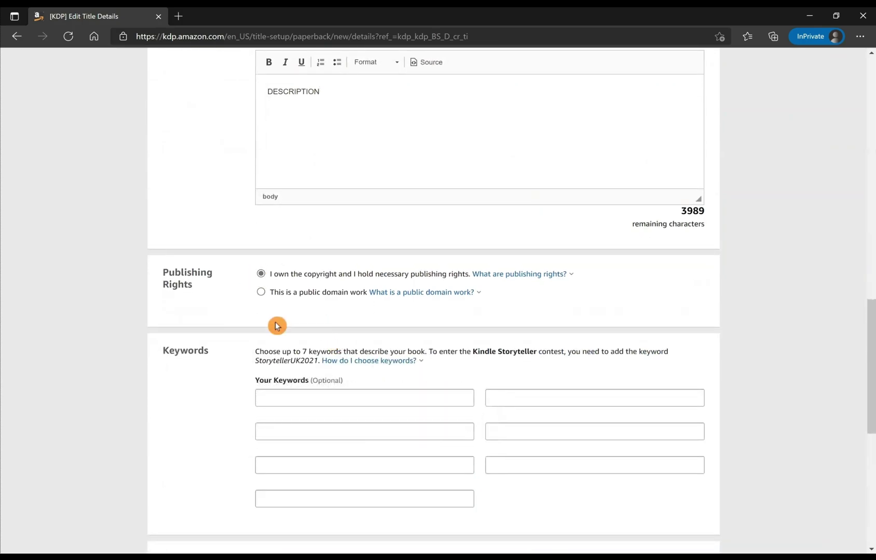
{"action": "scroll", "coordinate": [271, 334], "scroll_direction": "down", "scroll_amount": 6}
{"action": "left_click", "coordinate": [299, 290]}
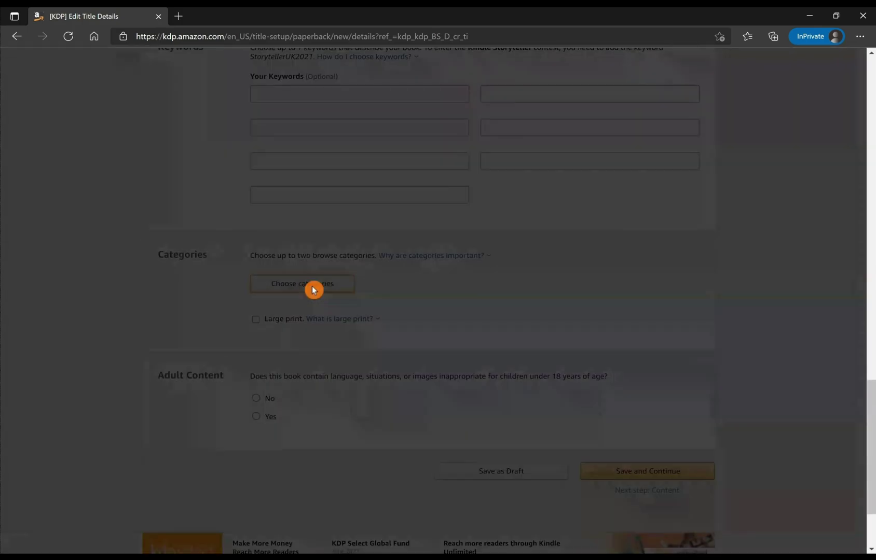
{"action": "left_click", "coordinate": [318, 229]}
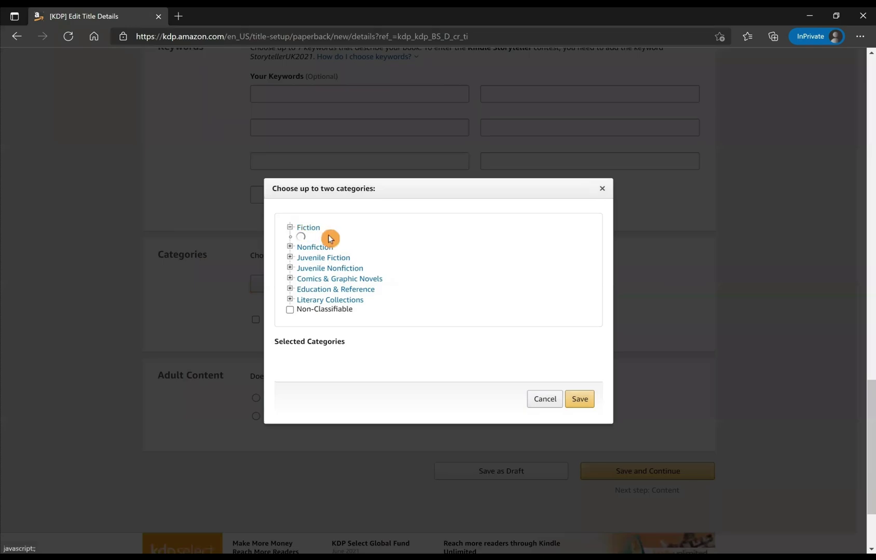
{"action": "left_click", "coordinate": [301, 238]}
{"action": "left_click", "coordinate": [507, 369]}
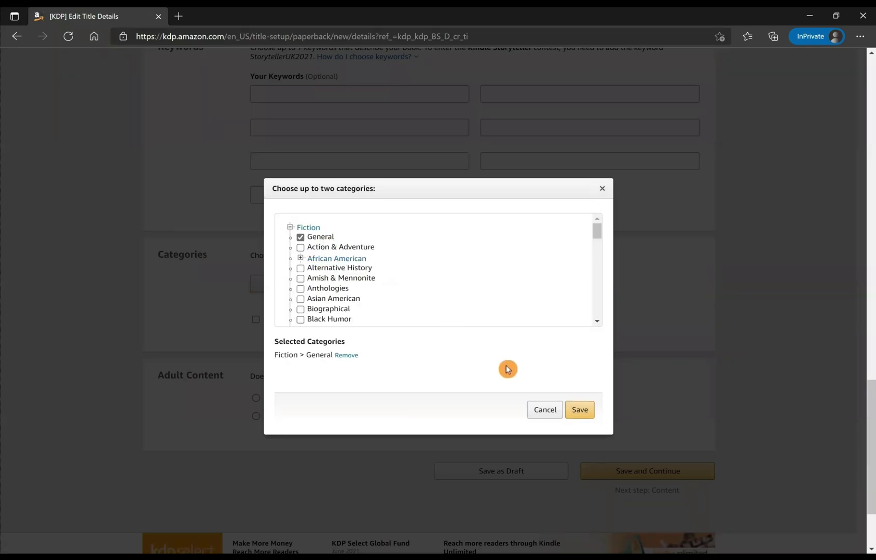
{"action": "left_click", "coordinate": [580, 411]}
{"action": "left_click", "coordinate": [262, 407]}
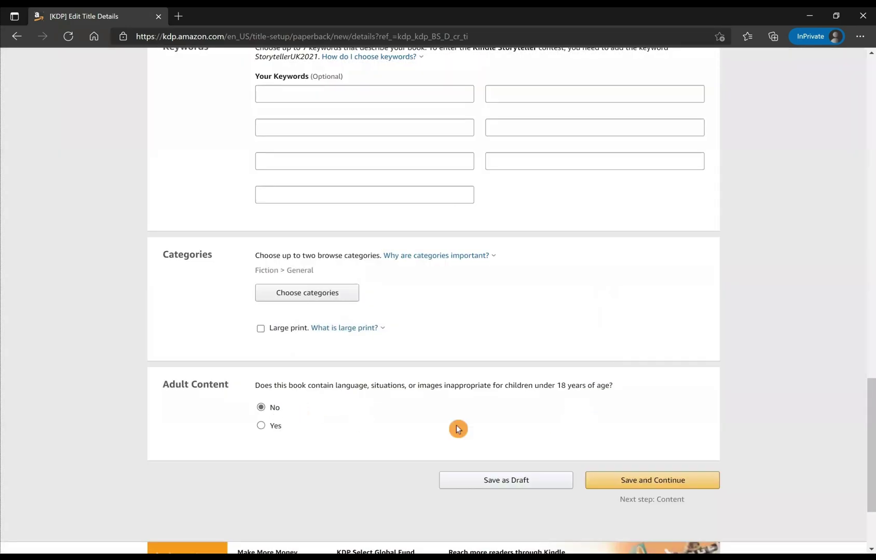
{"action": "left_click", "coordinate": [618, 479]}
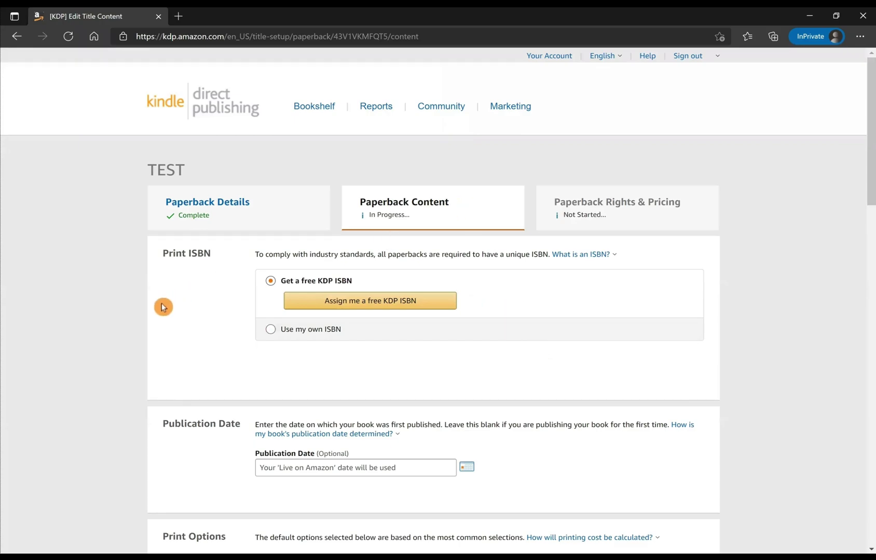
- Launch Cover Creator from the Book Cover section of the TEST paperback
{"action": "scroll", "coordinate": [176, 317], "scroll_direction": "down", "scroll_amount": 3}
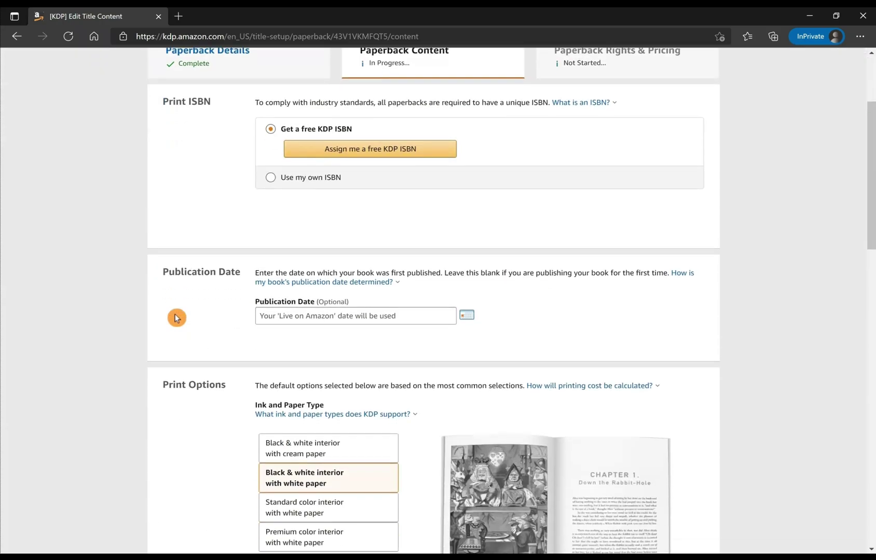
{"action": "scroll", "coordinate": [176, 317], "scroll_direction": "down", "scroll_amount": 6}
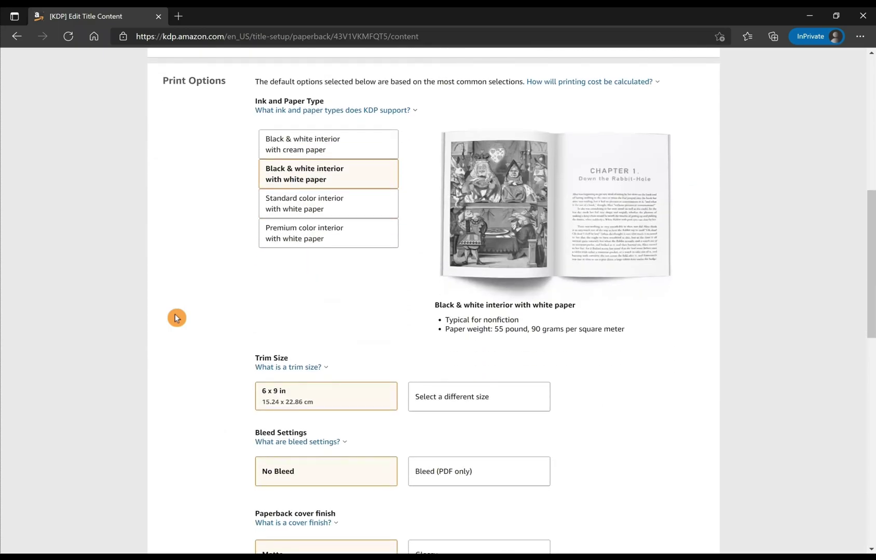
{"action": "scroll", "coordinate": [177, 317], "scroll_direction": "down", "scroll_amount": 9}
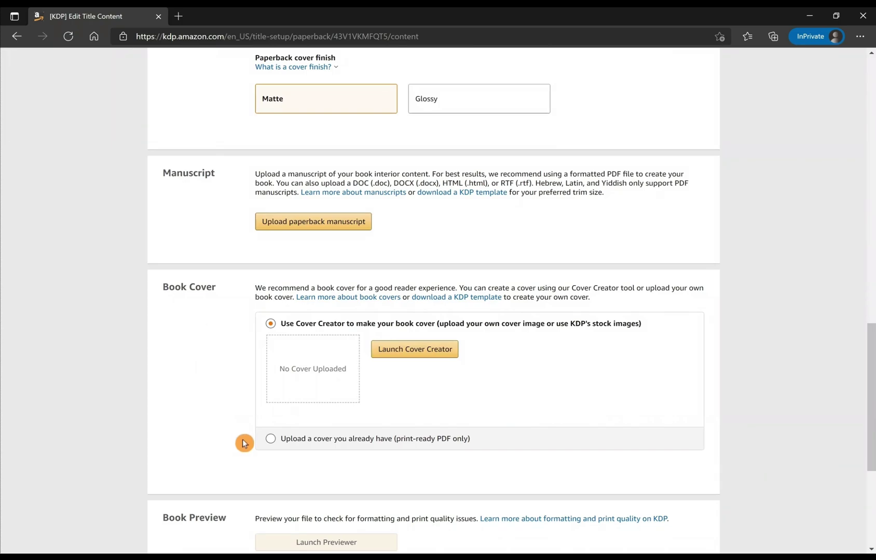
{"action": "left_click", "coordinate": [409, 352]}
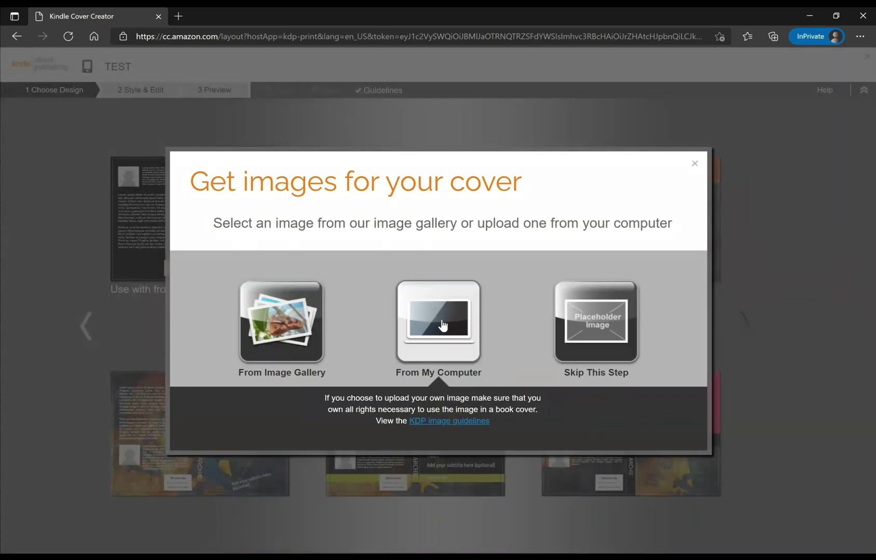
- Upload planet-11613_1920 from the Desktop as the cover image
{"action": "left_click", "coordinate": [442, 320]}
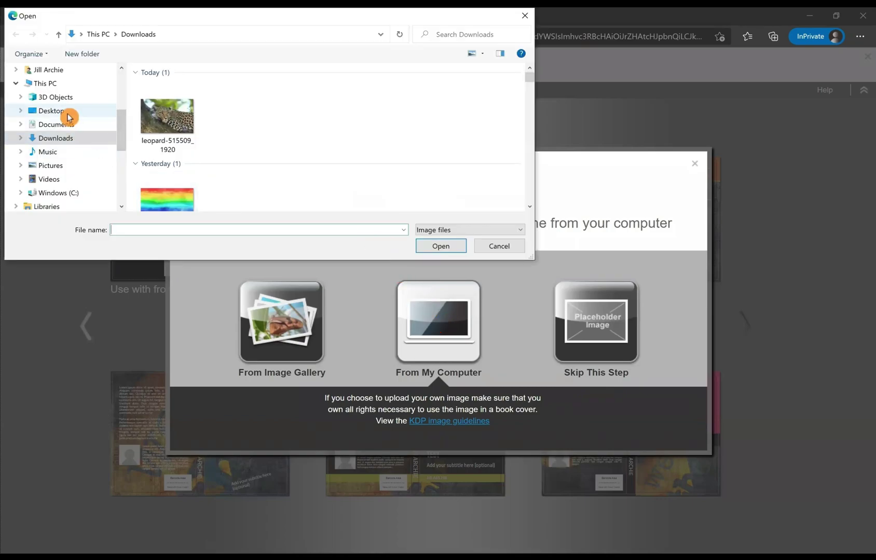
{"action": "left_click", "coordinate": [68, 113]}
{"action": "scroll", "coordinate": [221, 170], "scroll_direction": "down", "scroll_amount": 5}
{"action": "left_click", "coordinate": [178, 179]}
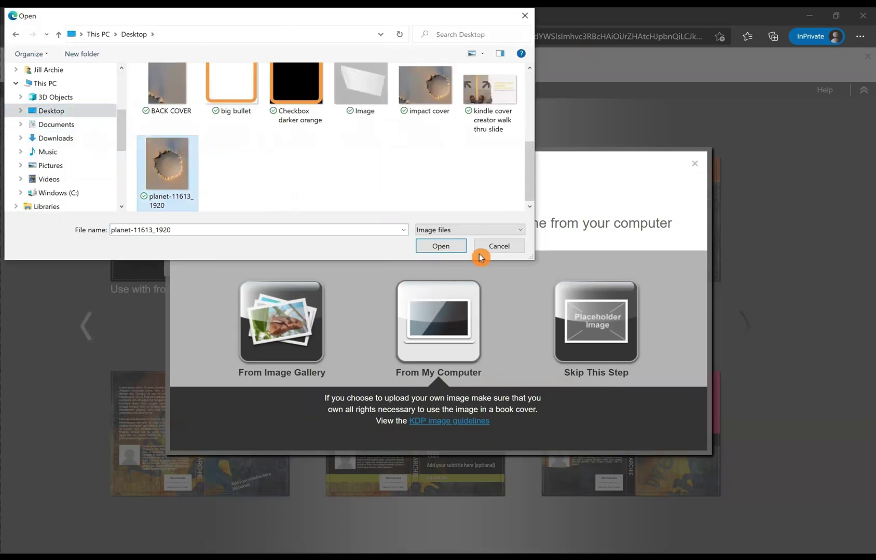
{"action": "left_click", "coordinate": [433, 246]}
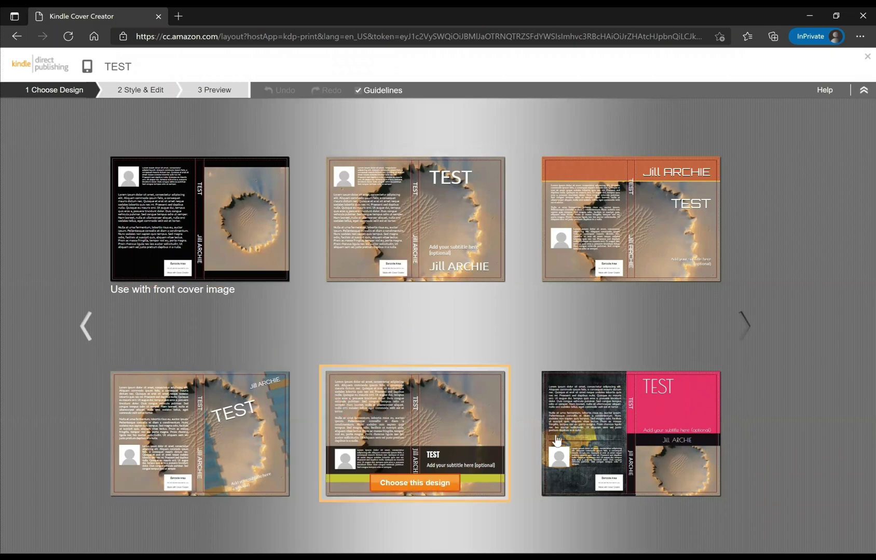
- Browse the cover design carousel and choose the crater-photo design
{"action": "mouse_move", "coordinate": [646, 387]}
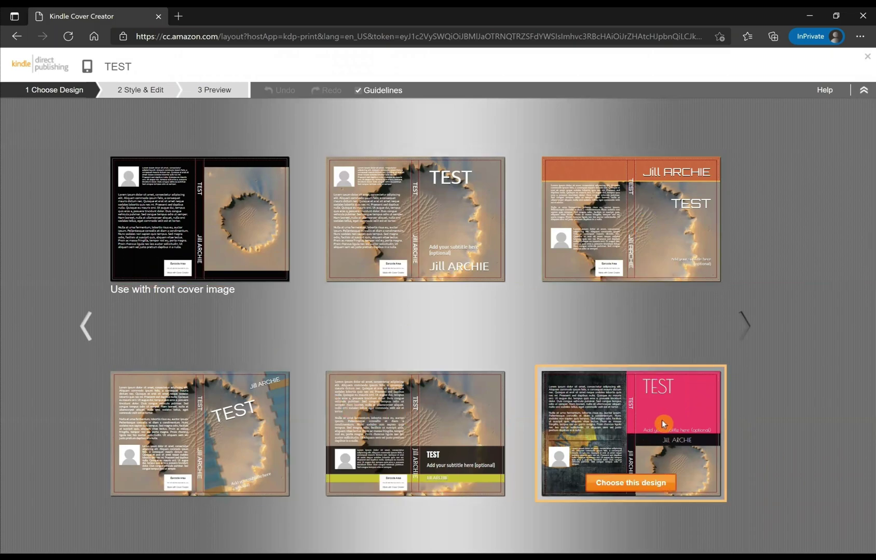
{"action": "mouse_move", "coordinate": [372, 280]}
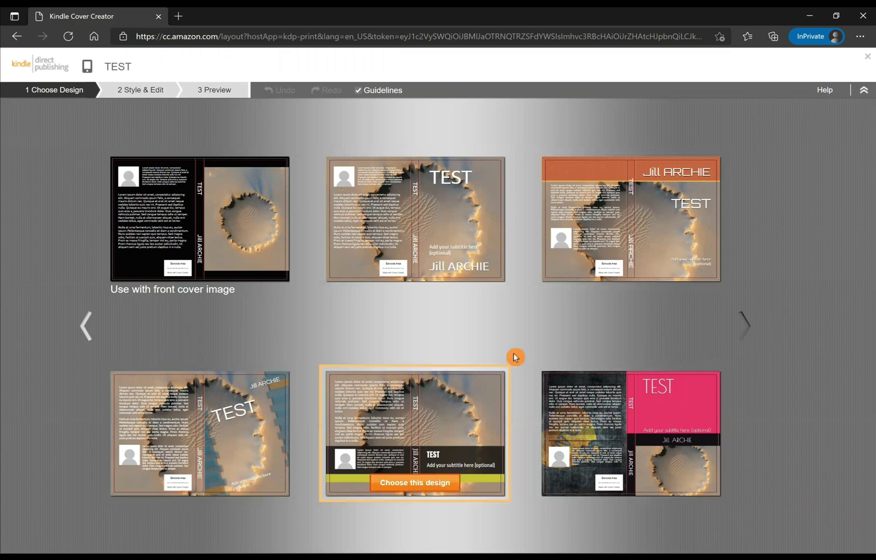
{"action": "left_click", "coordinate": [755, 329]}
{"action": "mouse_move", "coordinate": [358, 246]}
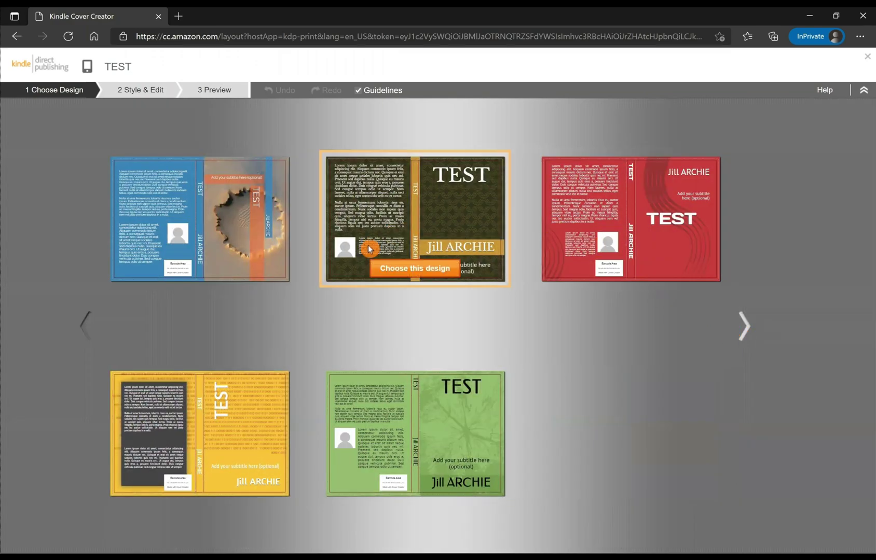
{"action": "left_click", "coordinate": [89, 327]}
{"action": "left_click", "coordinate": [440, 224]}
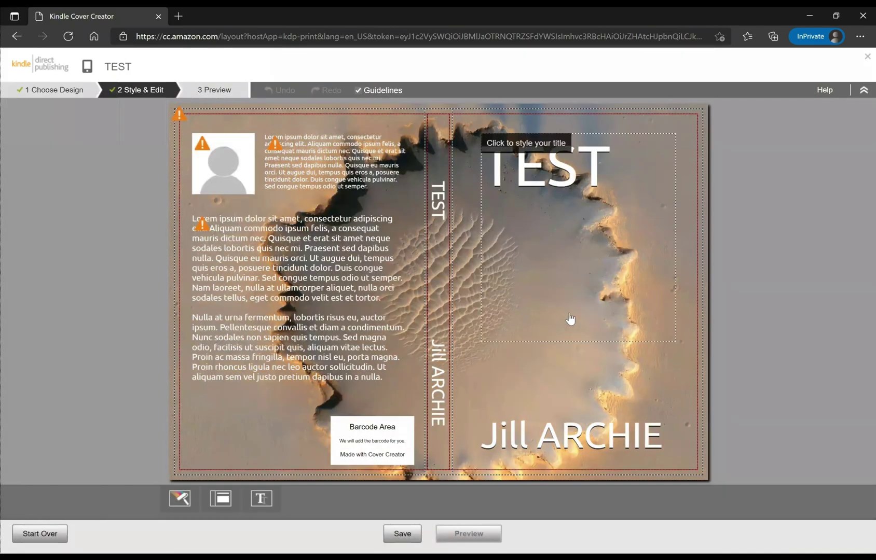
- Change the front cover title from TEST to IMPACT in the Aldrich font
{"action": "left_click", "coordinate": [713, 151]}
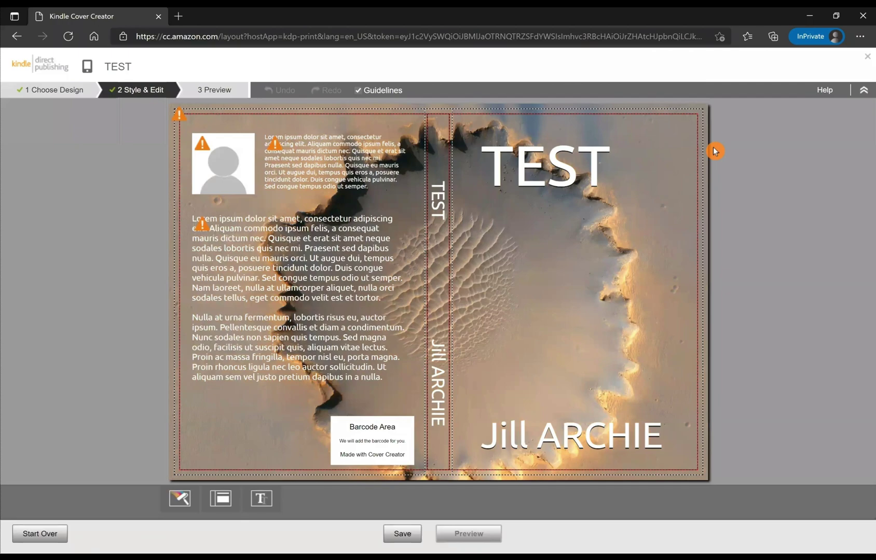
{"action": "left_click", "coordinate": [372, 95]}
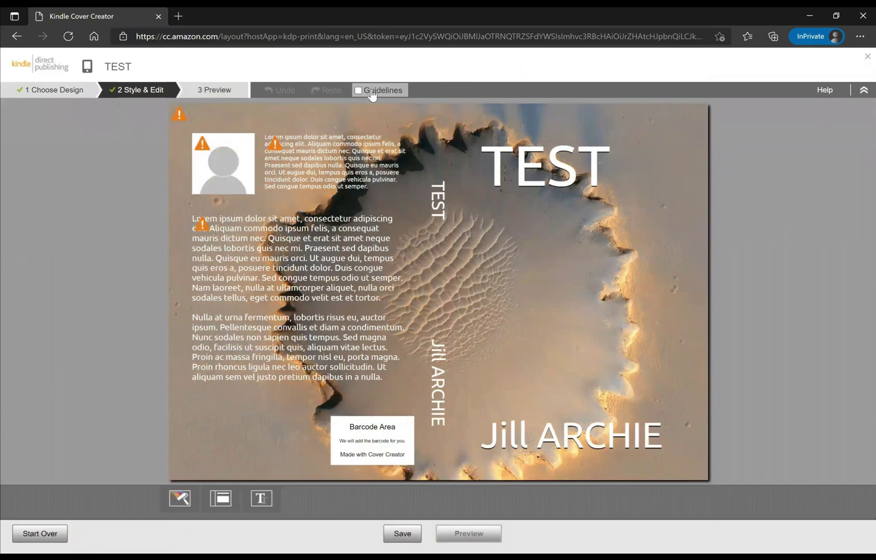
{"action": "left_click", "coordinate": [371, 96]}
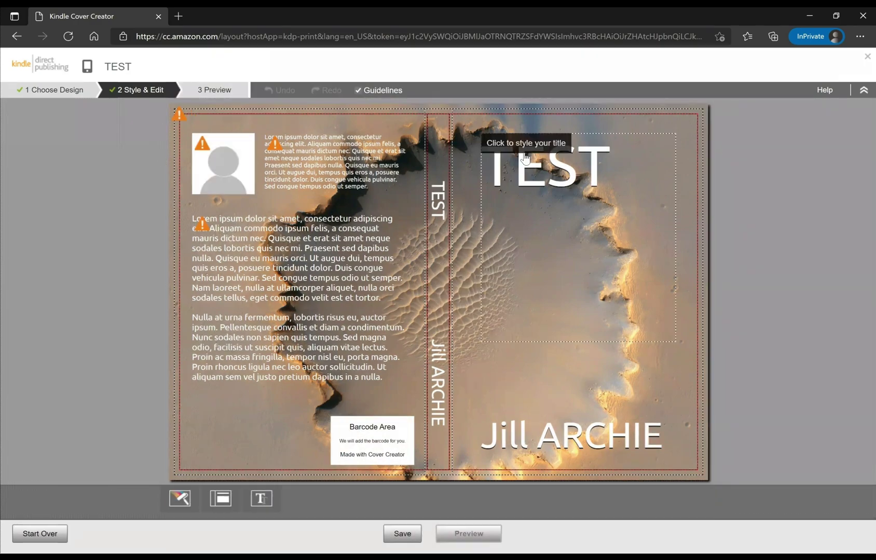
{"action": "left_click", "coordinate": [592, 187]}
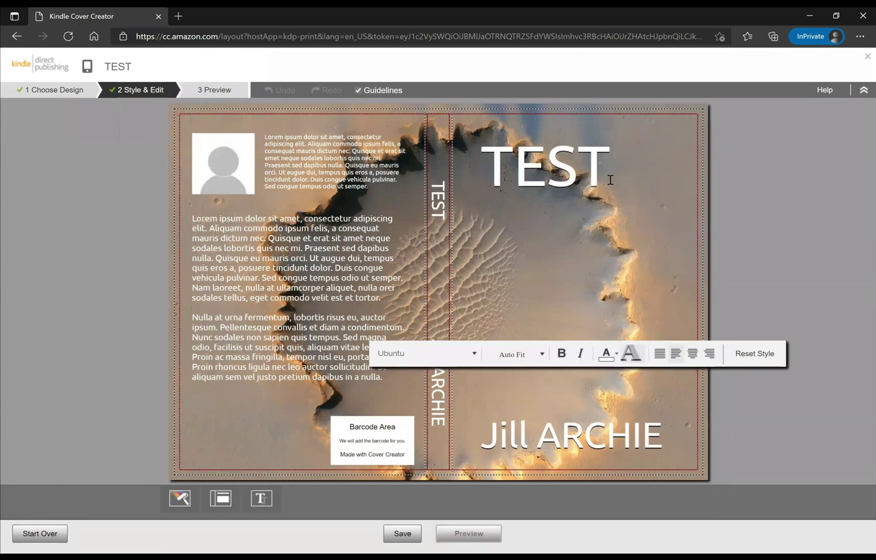
{"action": "left_click_drag", "start_coordinate": [610, 179], "coordinate": [491, 168]}
{"action": "type", "text": "IMPAC"}
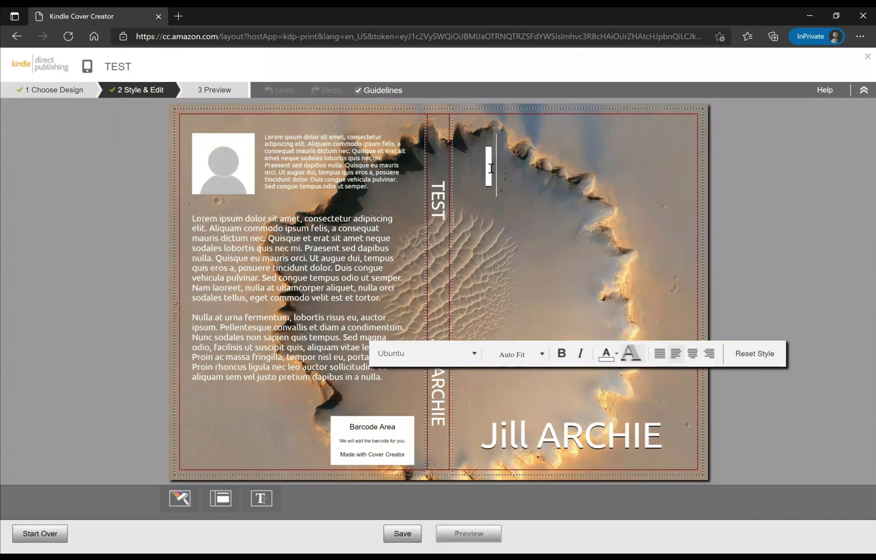
{"action": "type", "text": "T"}
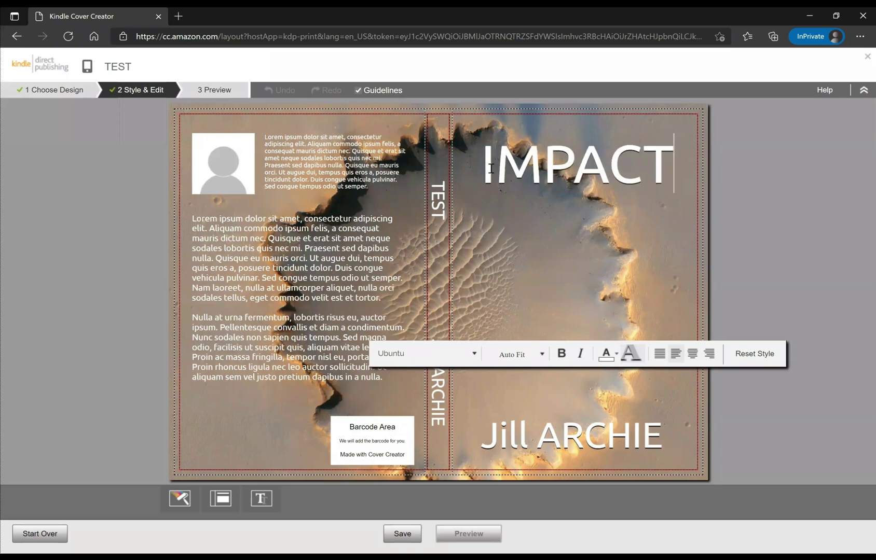
{"action": "left_click", "coordinate": [471, 354]}
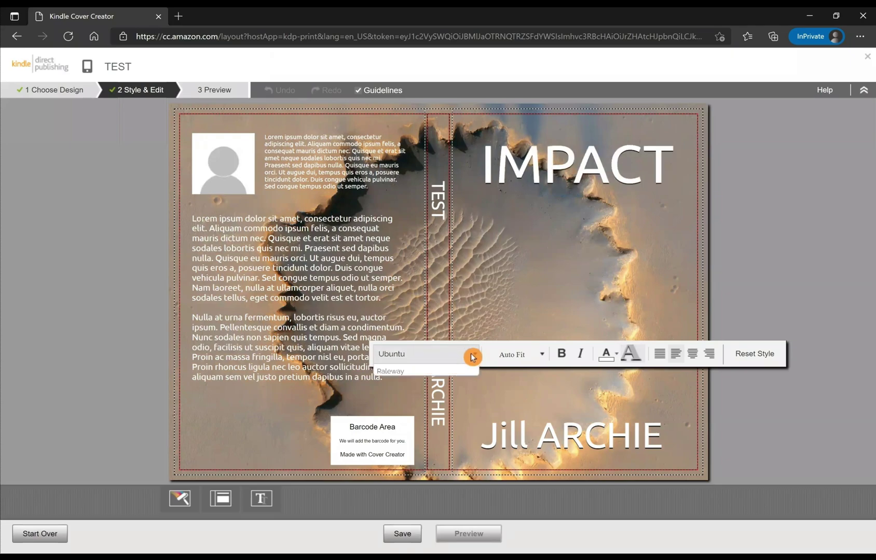
{"action": "left_click", "coordinate": [441, 460]}
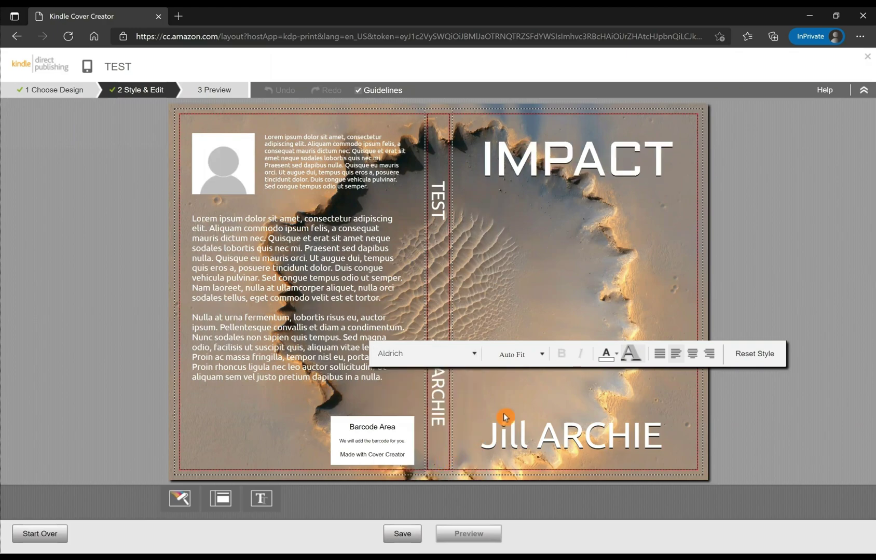
{"action": "left_click", "coordinate": [822, 260]}
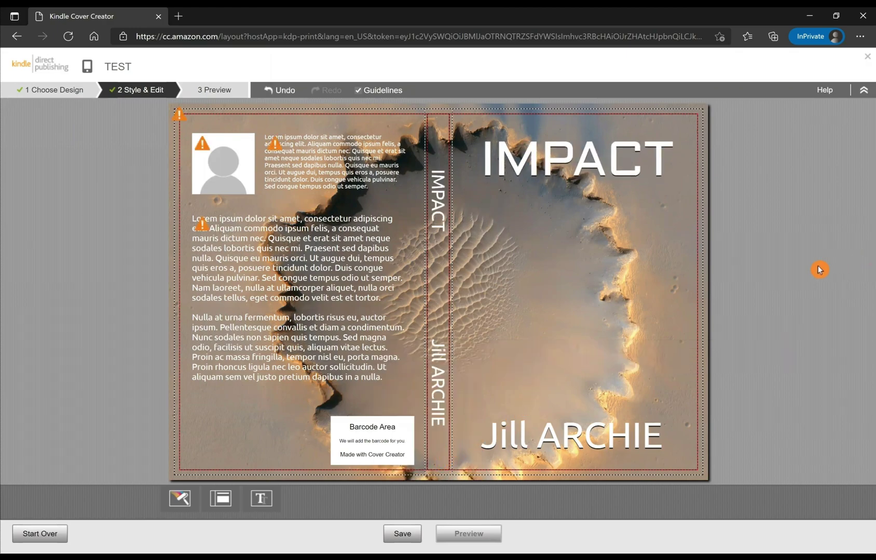
- Set the author name on the cover to the Aldrich font
{"action": "left_click", "coordinate": [582, 444]}
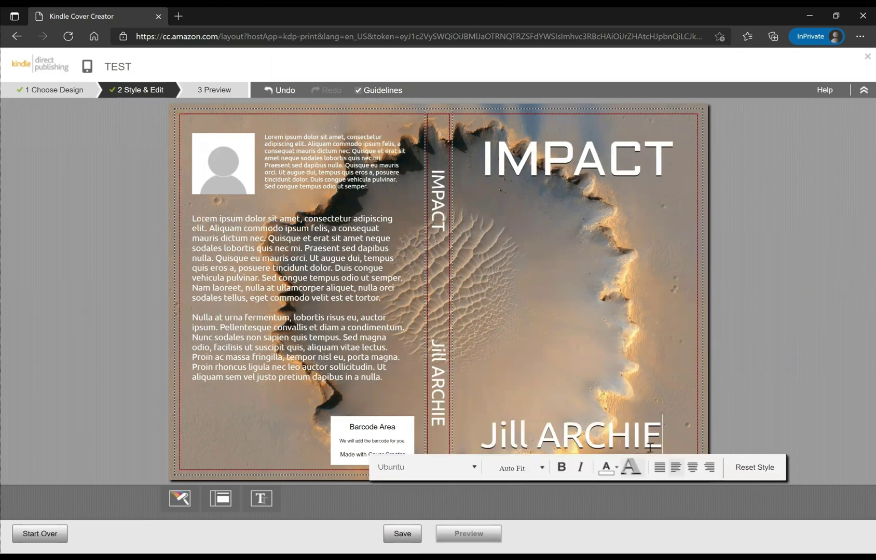
{"action": "left_click_drag", "start_coordinate": [660, 444], "coordinate": [476, 437]}
{"action": "left_click", "coordinate": [469, 467]}
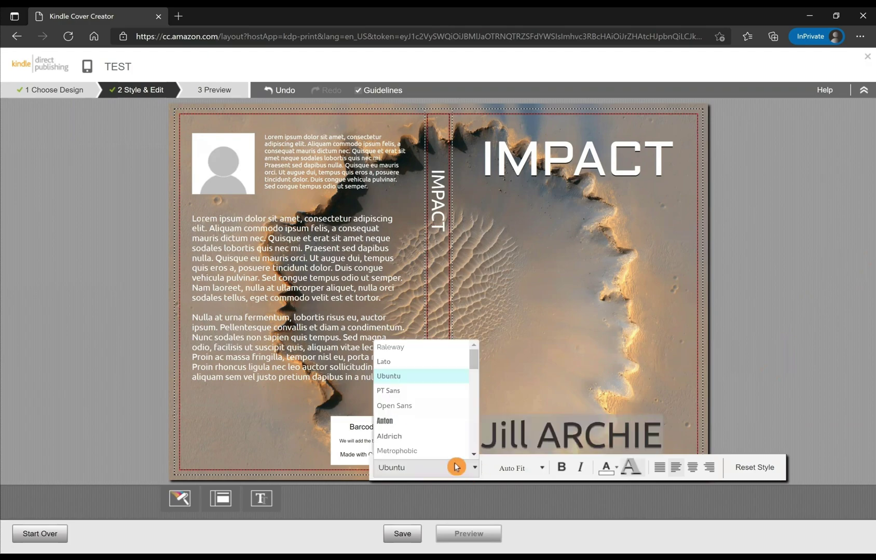
{"action": "left_click", "coordinate": [435, 439]}
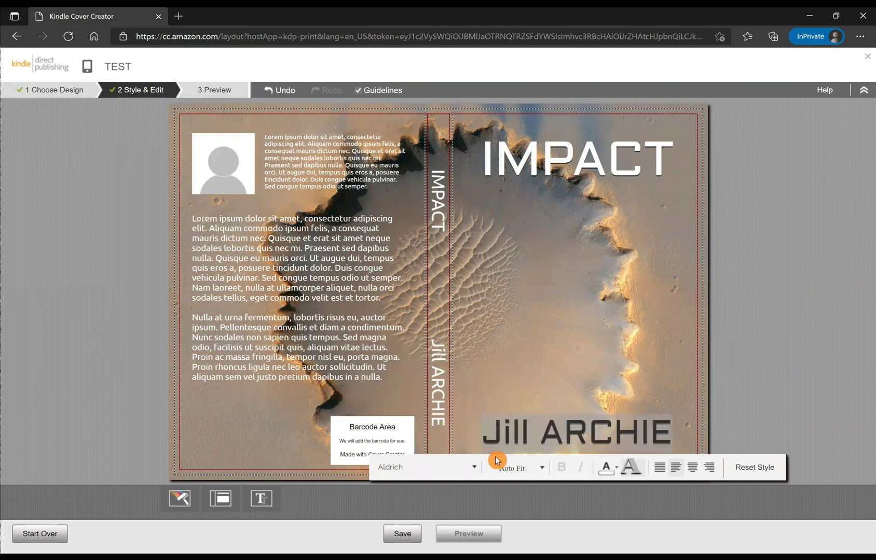
{"action": "left_click", "coordinate": [743, 346]}
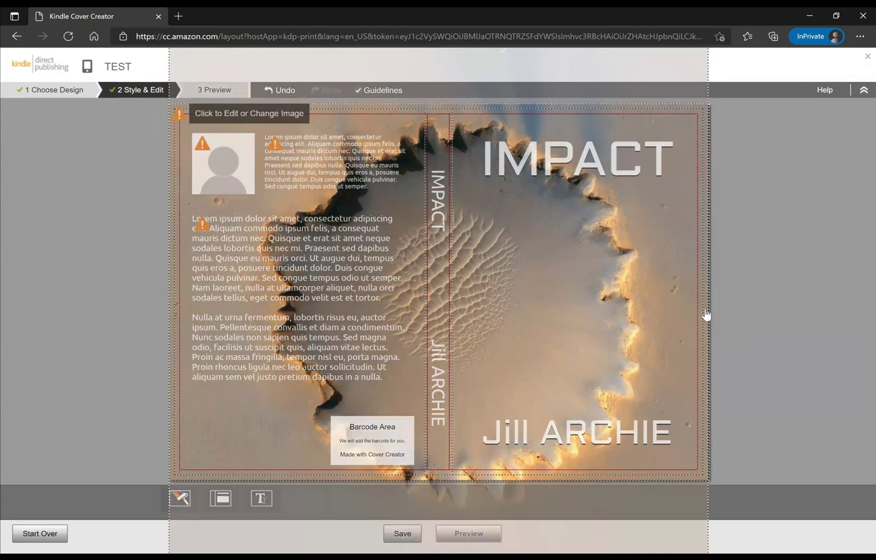
- Replace the back-cover photo placeholder with the leopard image from Downloads
{"action": "left_click", "coordinate": [791, 242]}
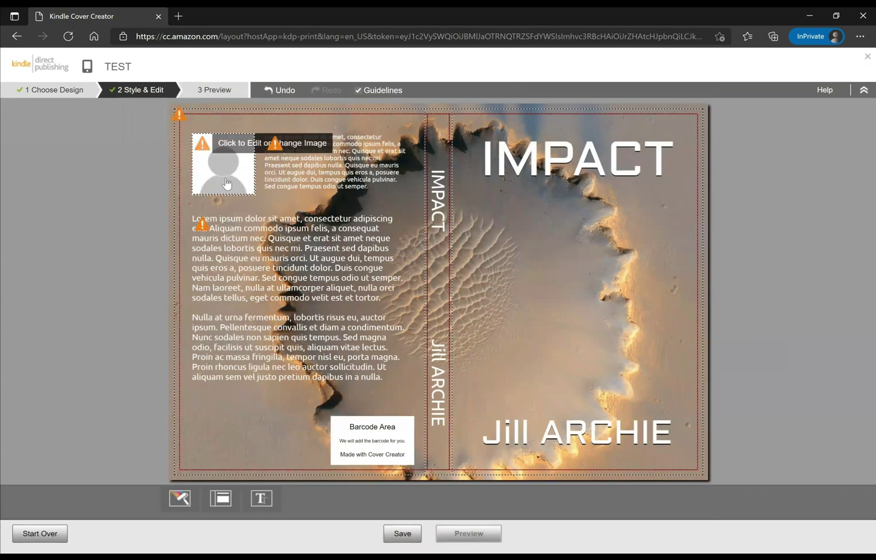
{"action": "left_click", "coordinate": [225, 174]}
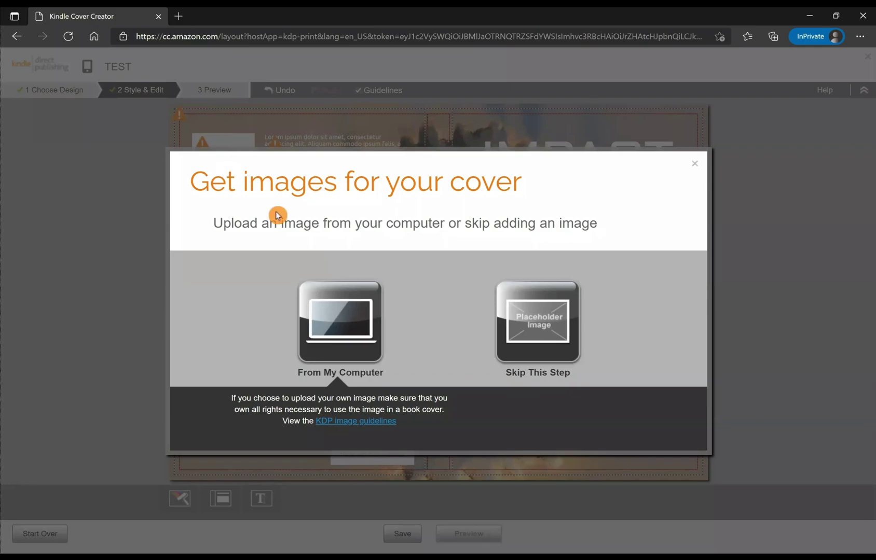
{"action": "left_click", "coordinate": [265, 294]}
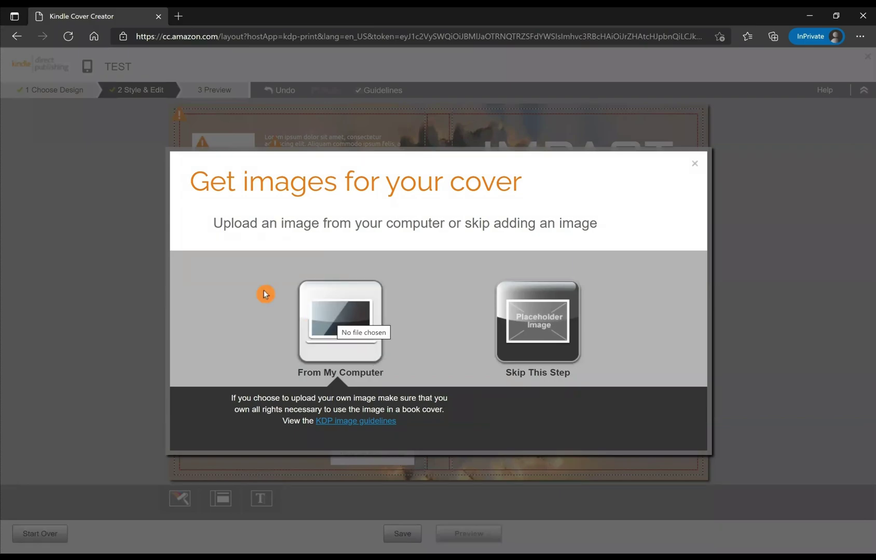
{"action": "left_click", "coordinate": [84, 137]}
{"action": "left_click", "coordinate": [167, 117]}
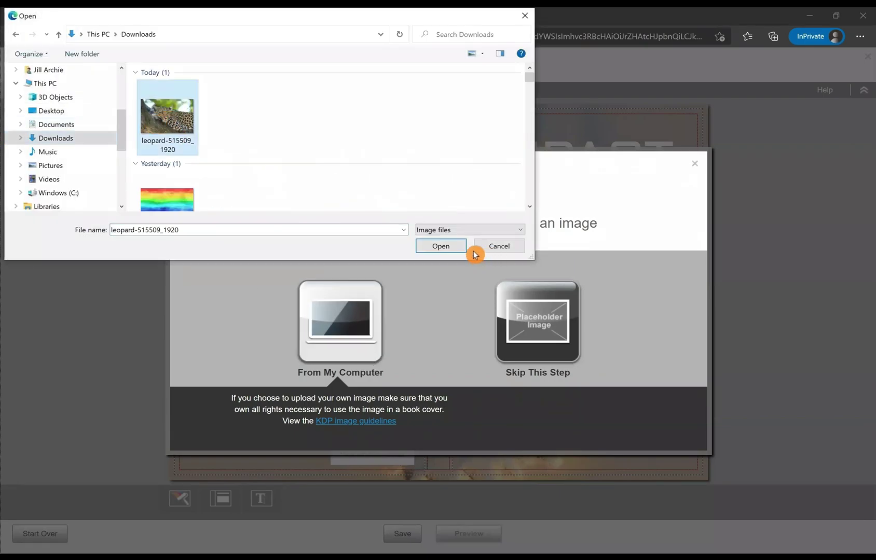
{"action": "left_click", "coordinate": [455, 250]}
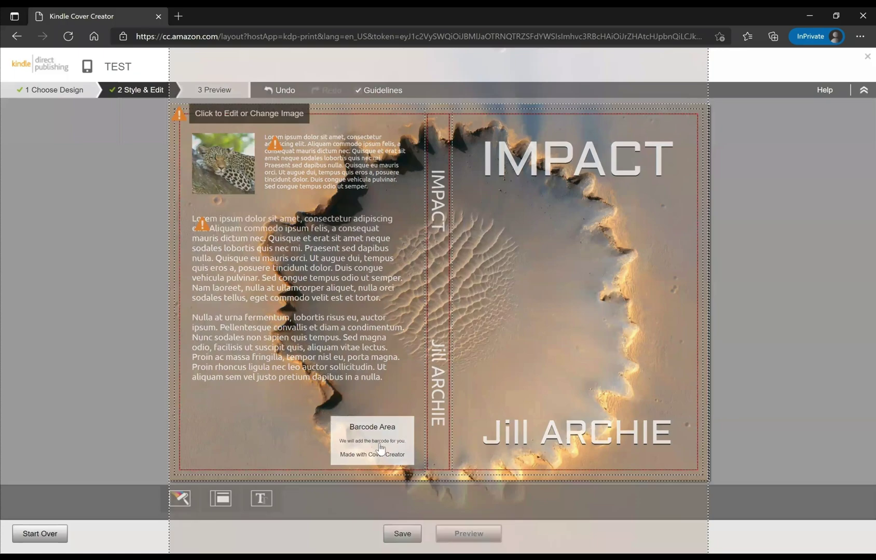
{"action": "left_click", "coordinate": [758, 366]}
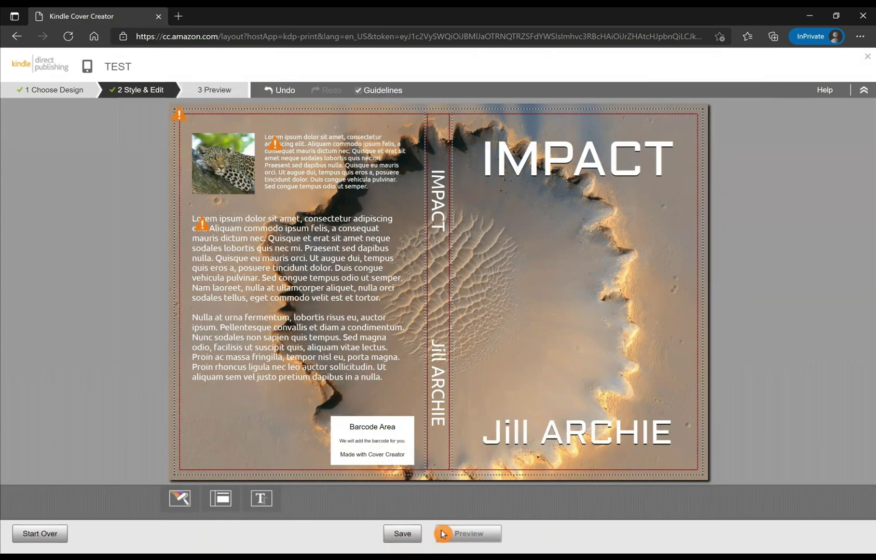
- Save the IMPACT cover and return to the bookshelf
{"action": "left_click", "coordinate": [403, 535]}
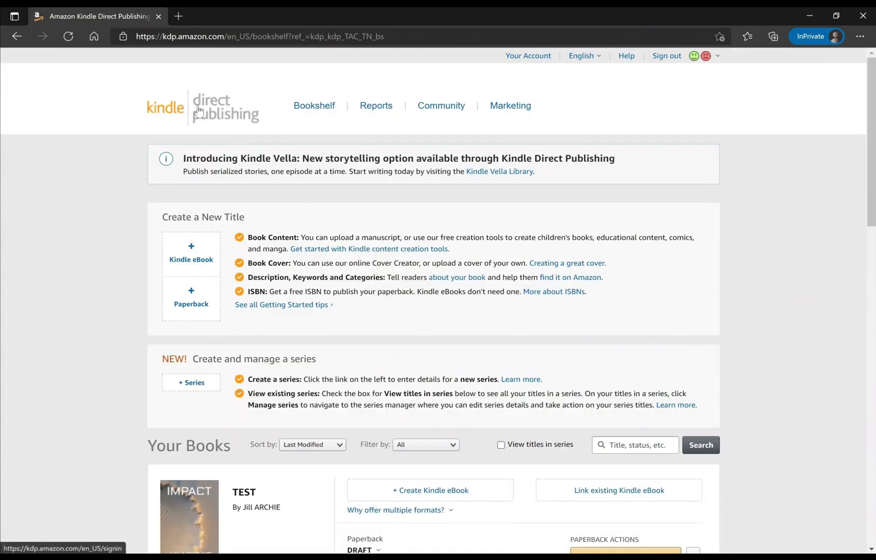
{"action": "left_click", "coordinate": [120, 160]}
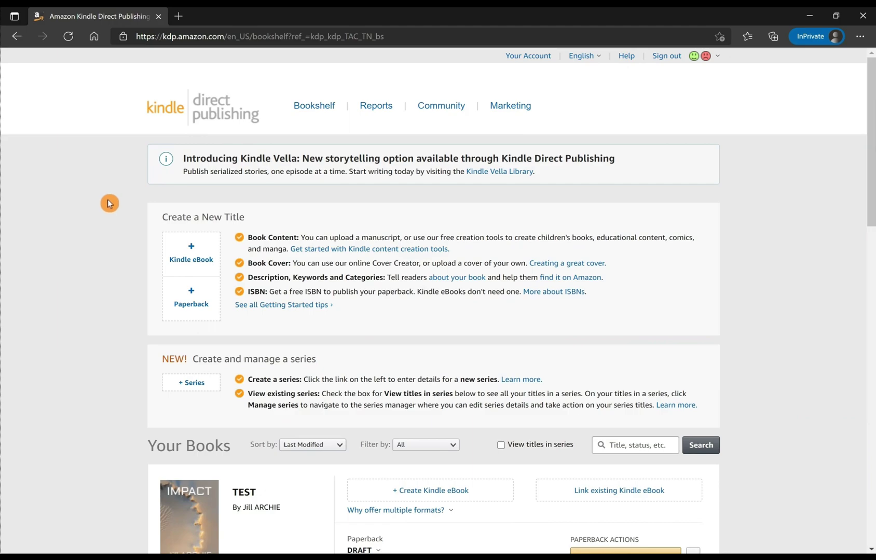
{"action": "scroll", "coordinate": [109, 203], "scroll_direction": "down", "scroll_amount": 3}
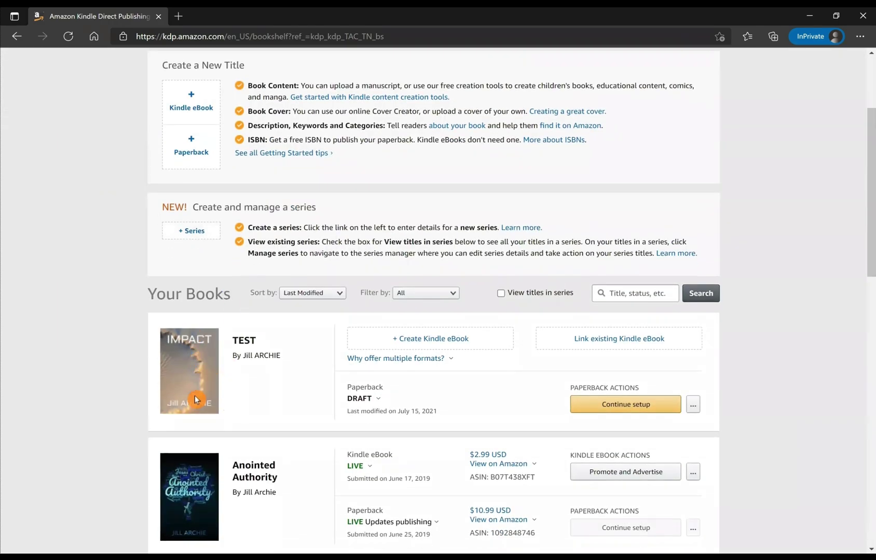